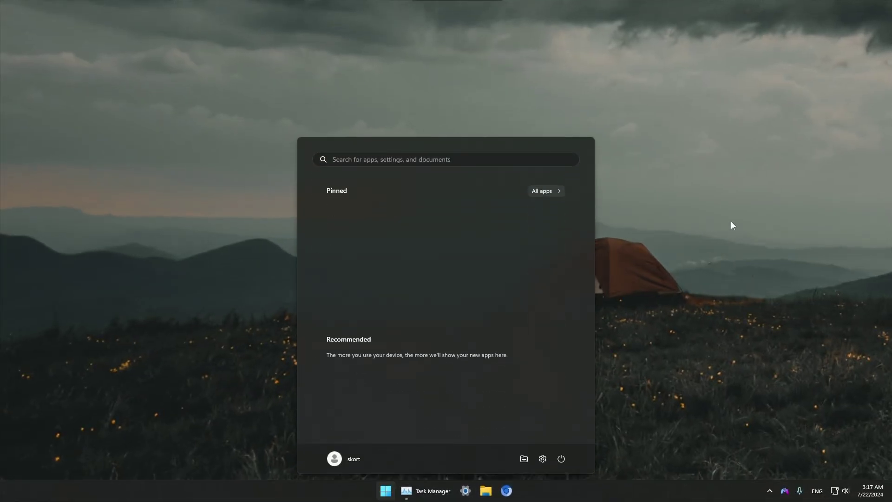
# Find the Storage settings page via 'storage settings' and switch Storage Sense off
pyautogui.write('storage settings')
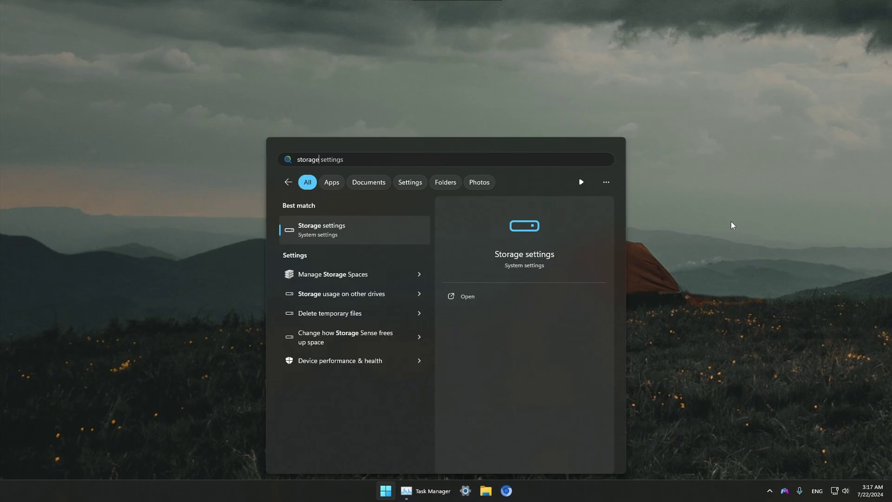
pyautogui.press('Return')
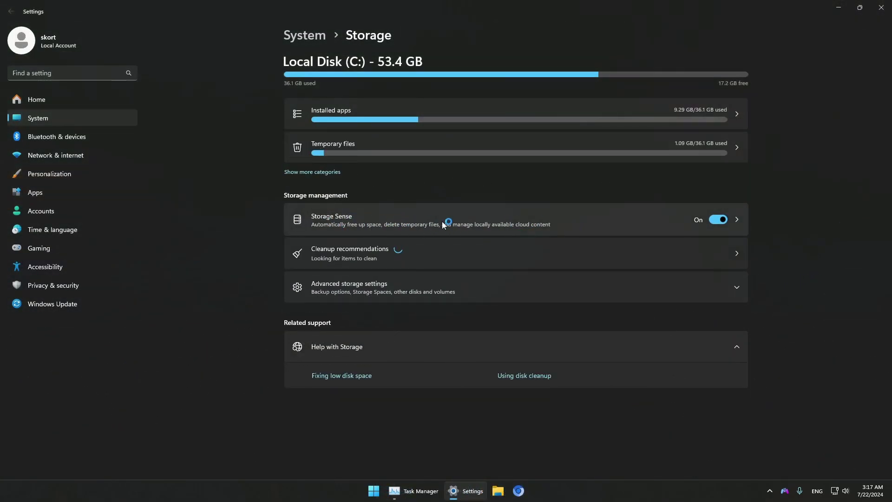
pyautogui.click(715, 223)
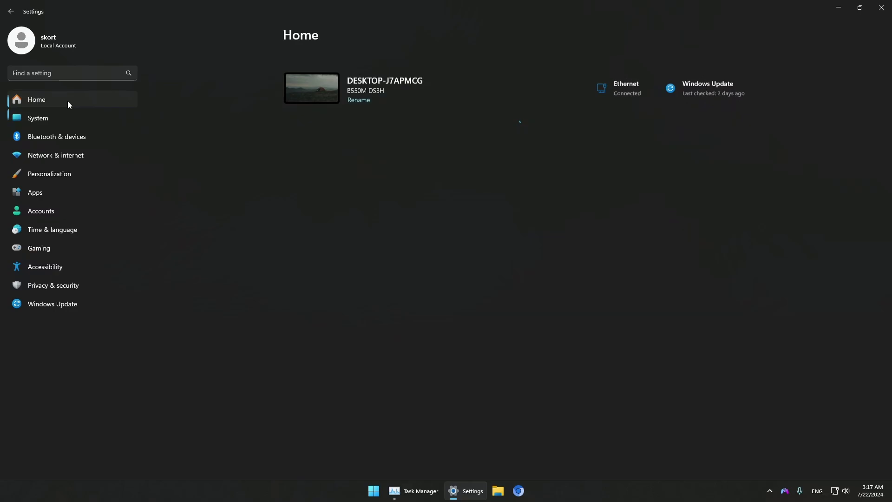
# Search 'game', confirm Game Mode is on, then close Settings
pyautogui.click(80, 76)
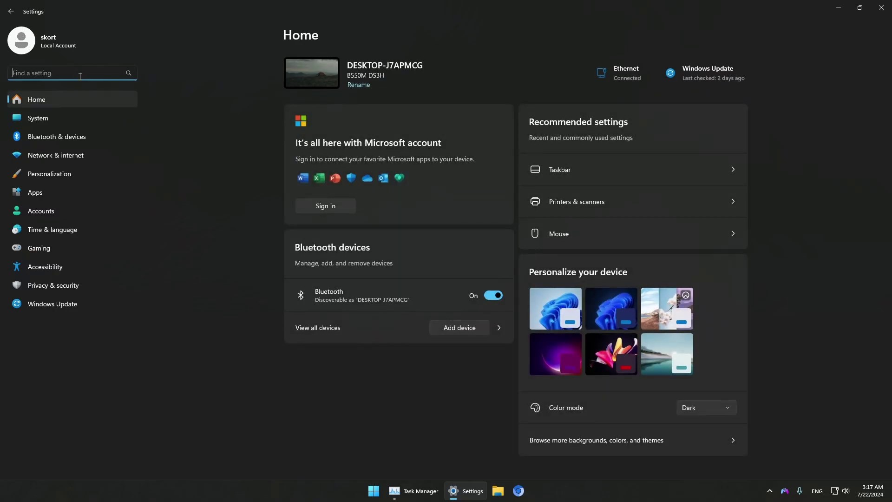
pyautogui.write('game')
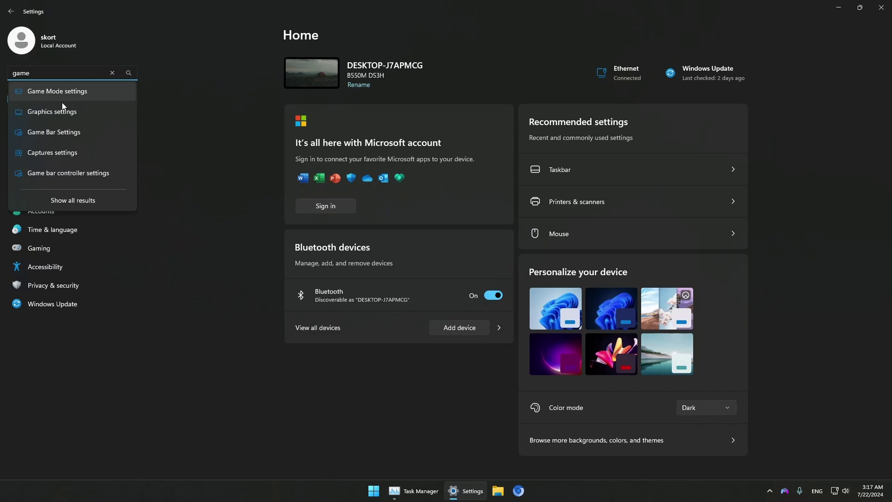
pyautogui.click(50, 94)
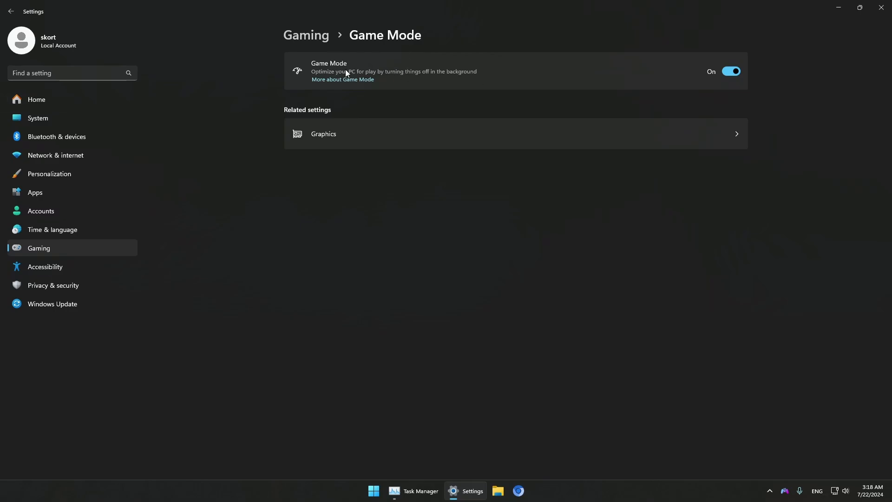
pyautogui.hotkey('alt', 'F4')
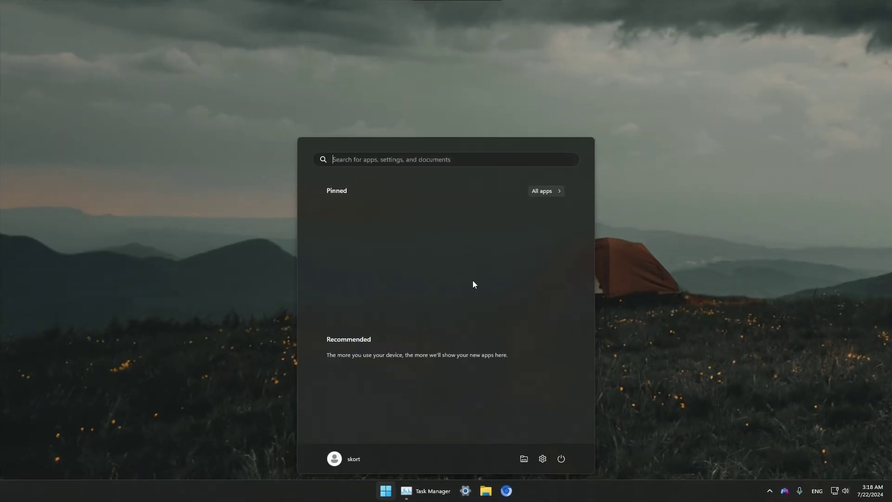
# Open the Performance Options window from System Properties via the 'advanced' search
pyautogui.write('advanced')
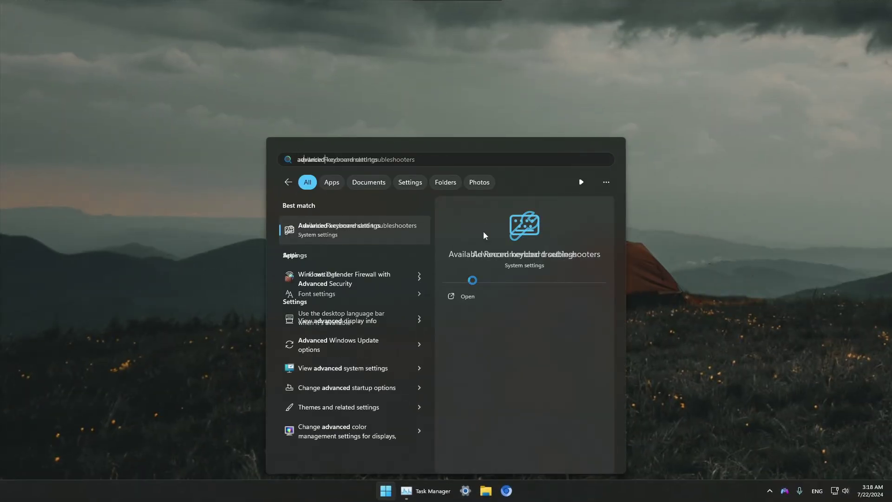
pyautogui.click(372, 368)
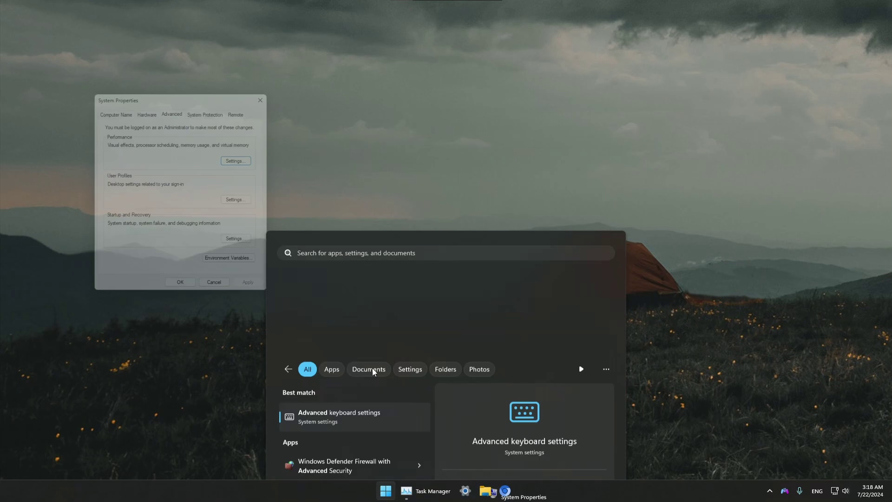
pyautogui.moveTo(183, 96); pyautogui.dragTo(274, 99)
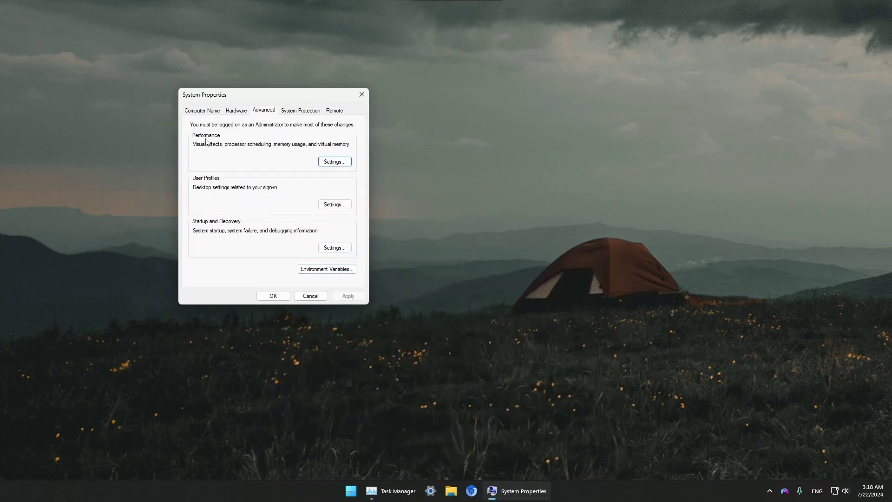
pyautogui.click(334, 161)
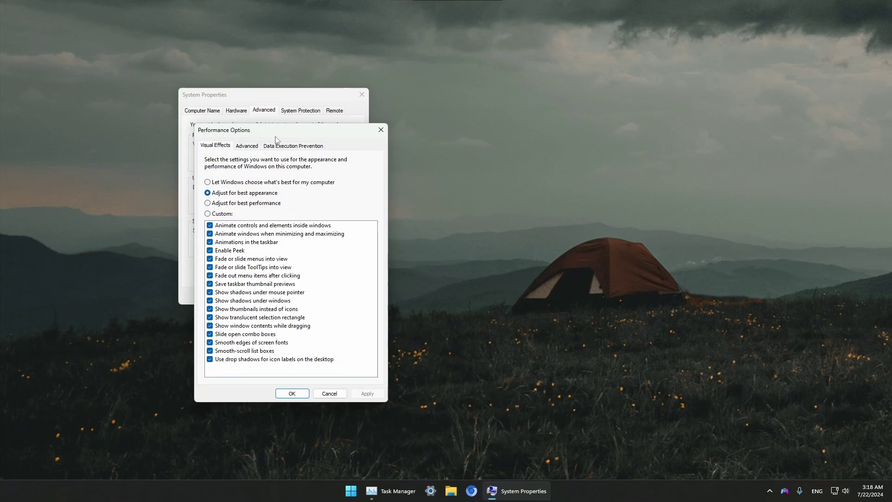
pyautogui.moveTo(276, 127); pyautogui.dragTo(485, 118)
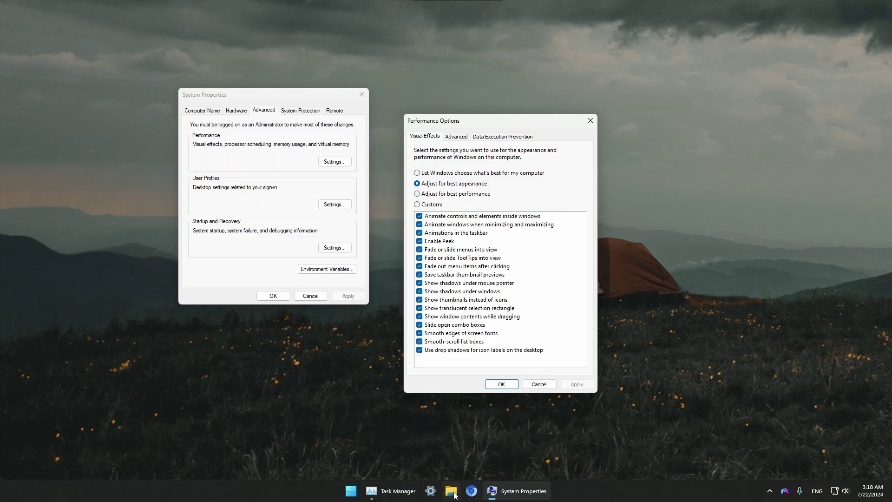
# Minimize Task Manager and select Adjust for best performance, clearing all visual effects
pyautogui.click(399, 490)
pyautogui.click(403, 491)
pyautogui.click(351, 490)
pyautogui.click(351, 490)
pyautogui.click(351, 490)
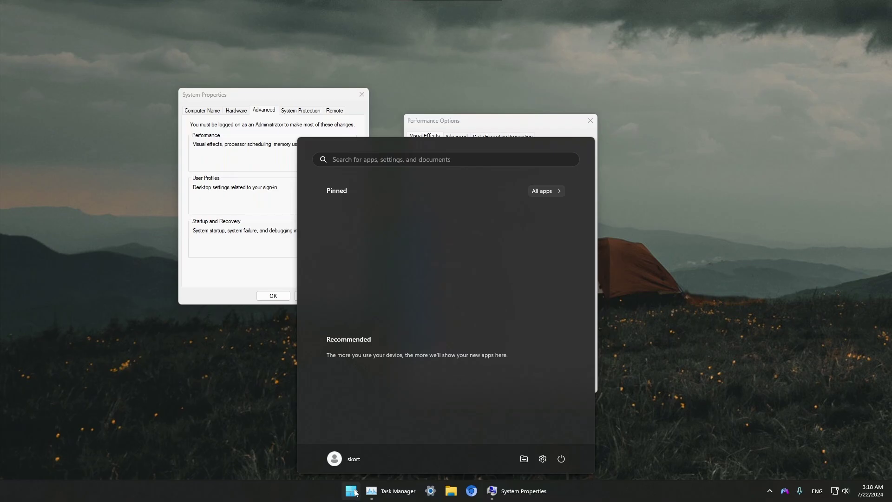
pyautogui.click(351, 490)
pyautogui.click(344, 498)
pyautogui.click(344, 498)
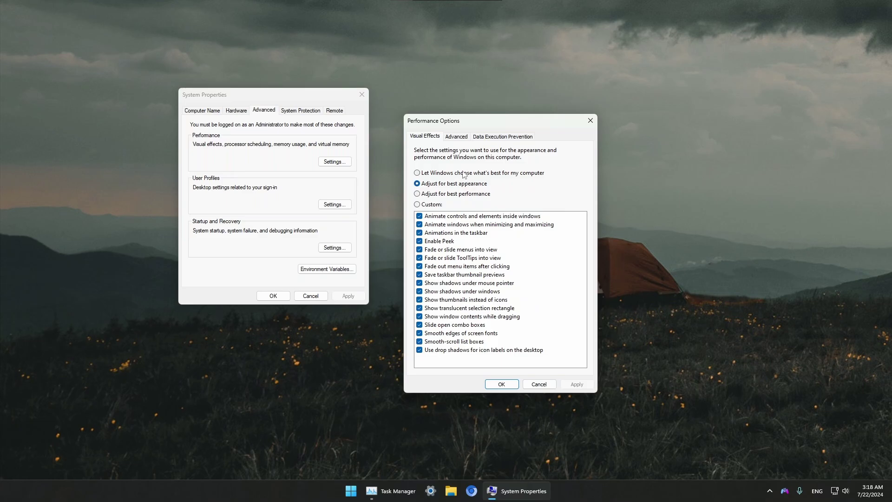
pyautogui.click(442, 195)
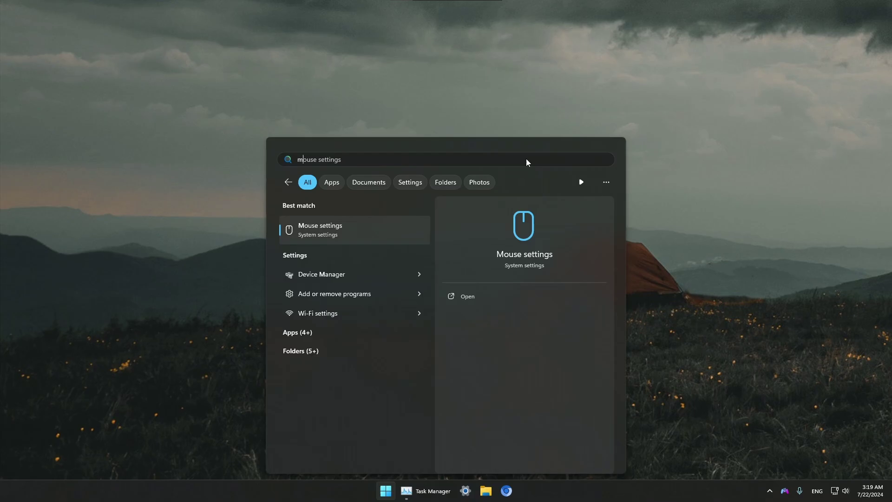
pyautogui.press('Return')
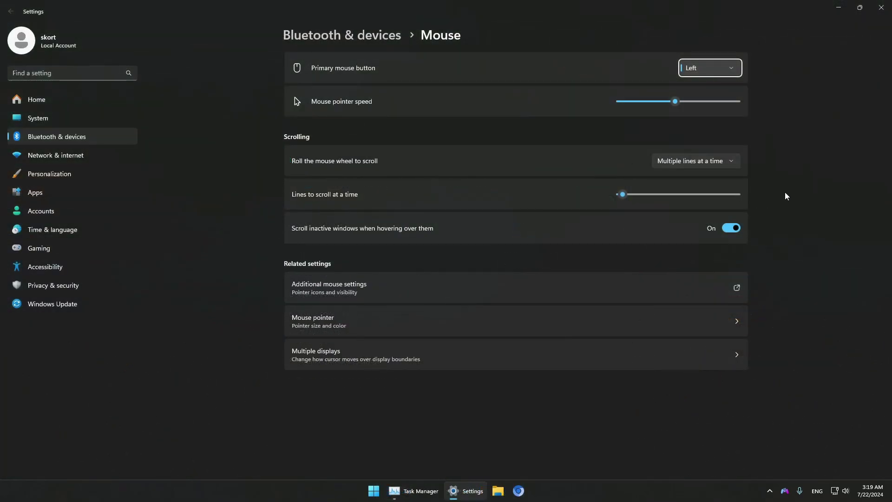
pyautogui.click(792, 183)
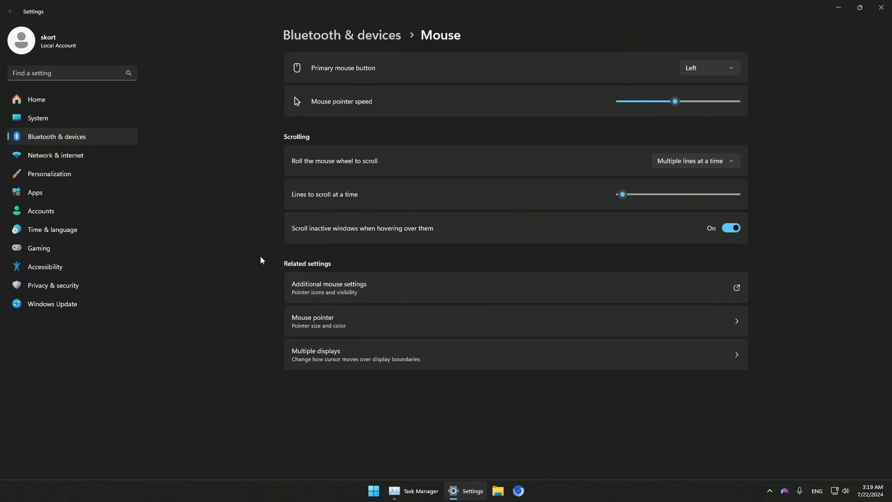
pyautogui.click(360, 288)
pyautogui.click(170, 120)
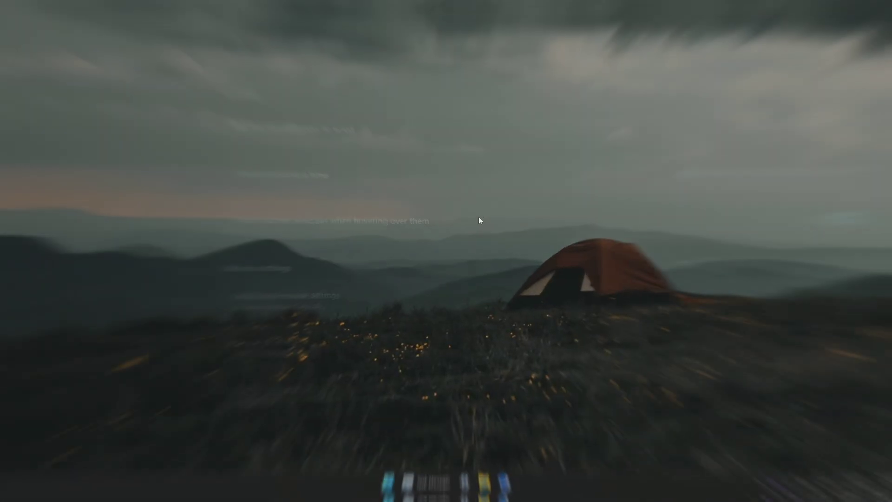
pyautogui.click(464, 491)
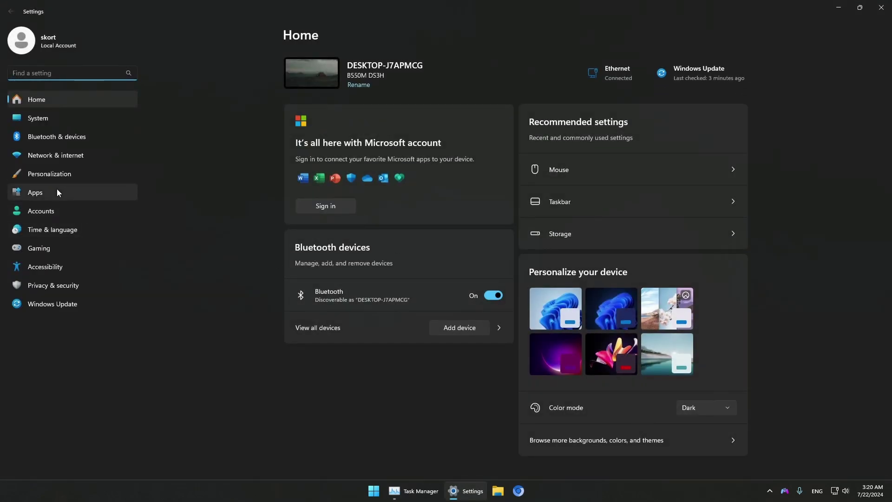
pyautogui.click(56, 191)
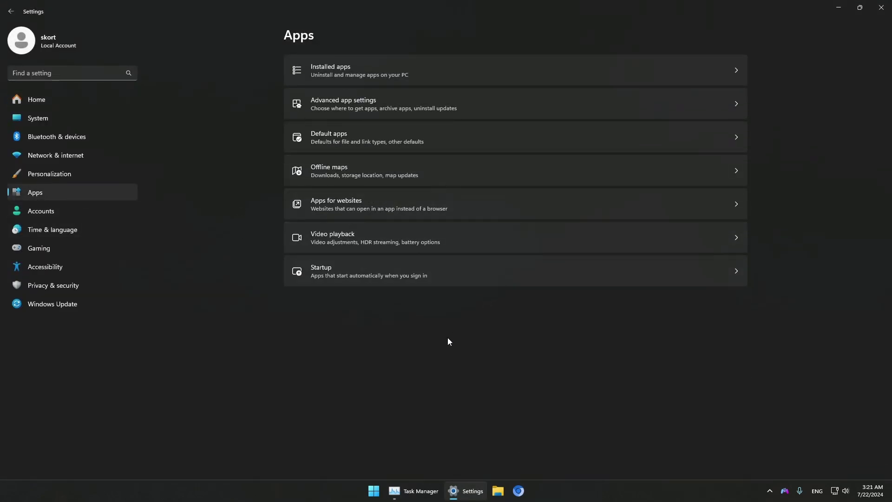
pyautogui.click(418, 281)
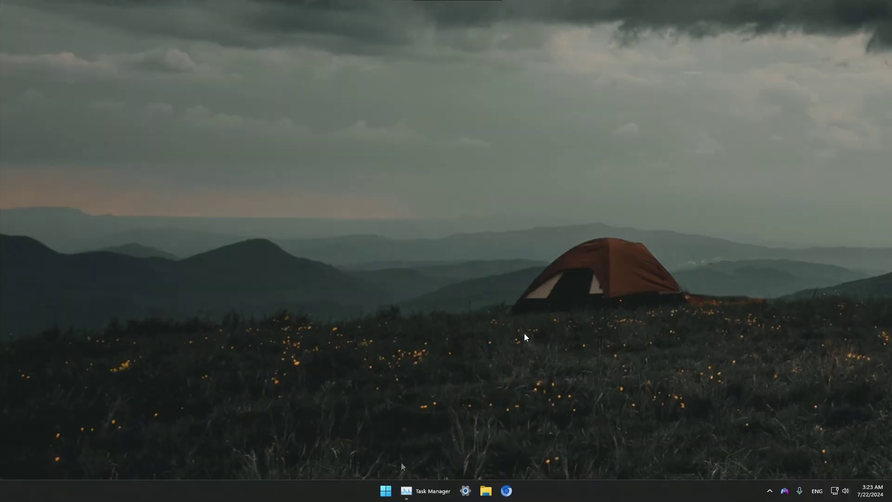
pyautogui.press('super')
pyautogui.write('con')
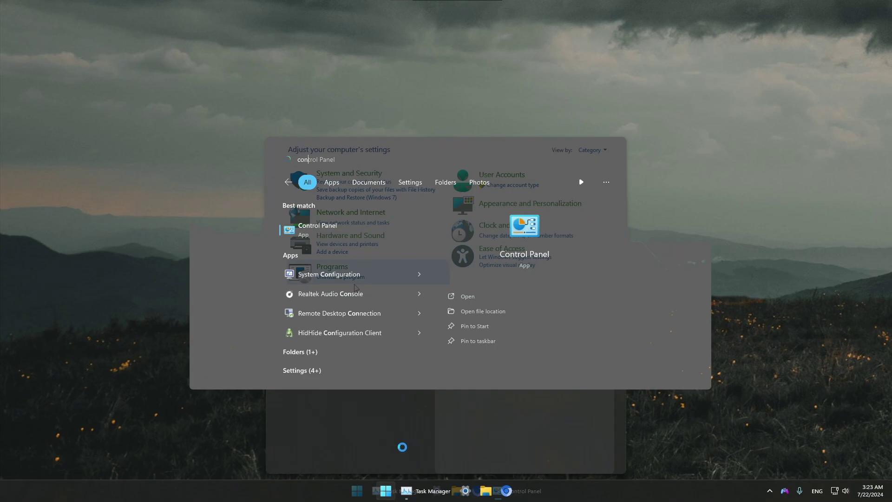
pyautogui.press('Return')
pyautogui.click(358, 239)
pyautogui.click(359, 238)
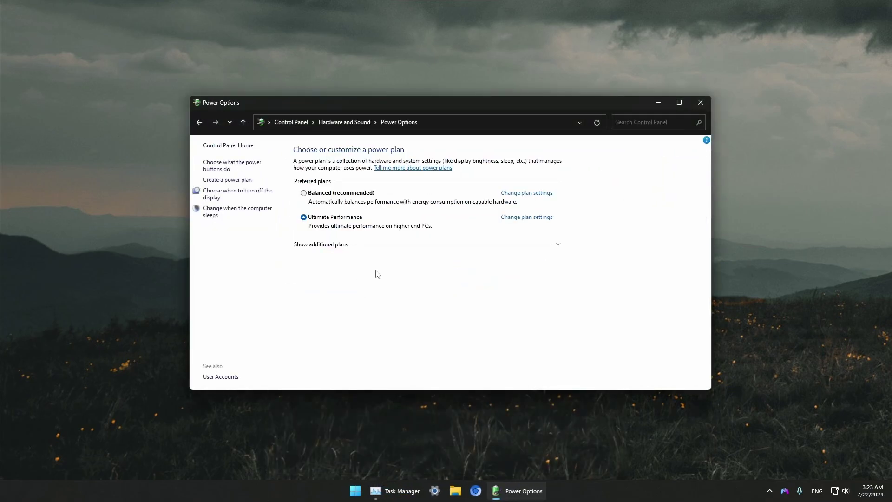
pyautogui.click(557, 247)
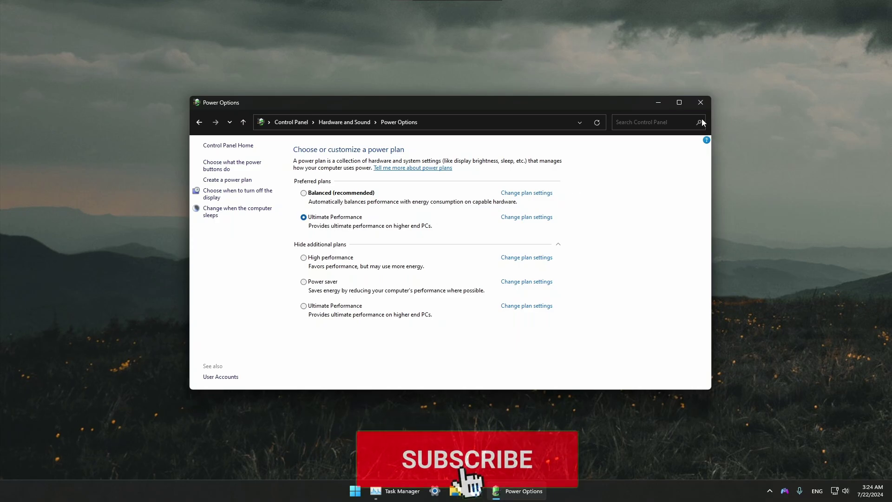
pyautogui.click(703, 103)
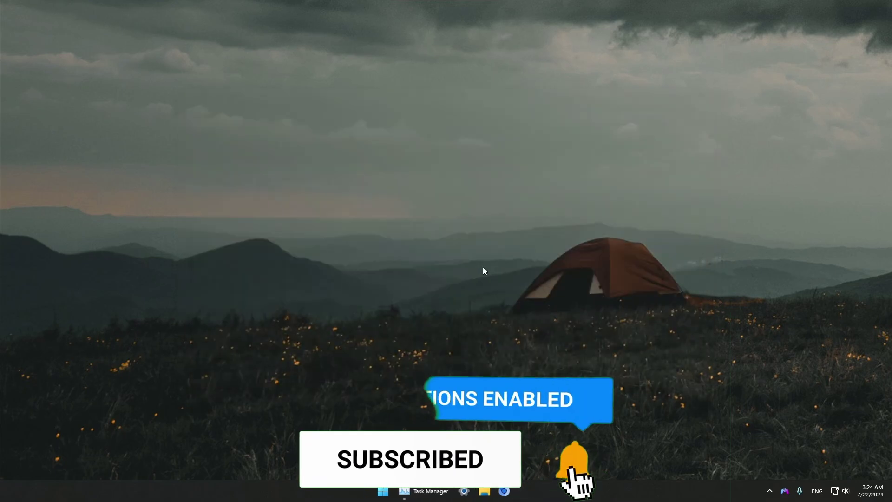